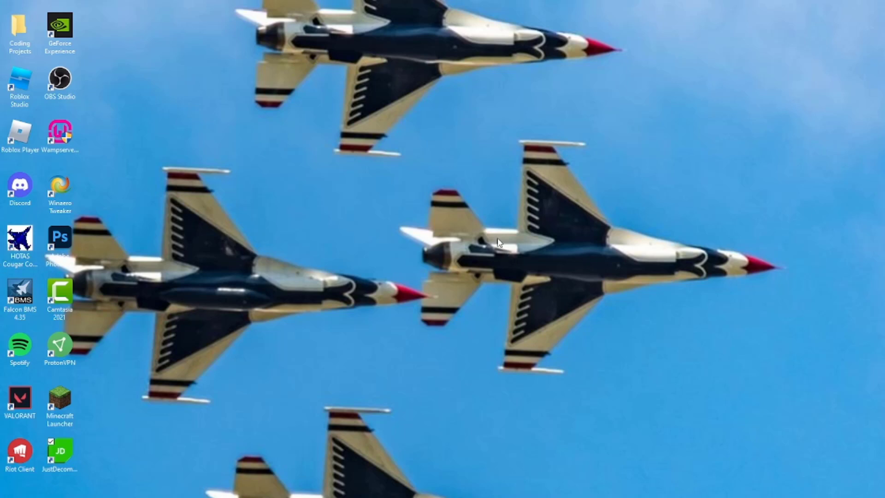
Create a folder named PDennSploit on the desktop, reposition it, and open it.
right_click(454, 271)
mouse_move(525, 398)
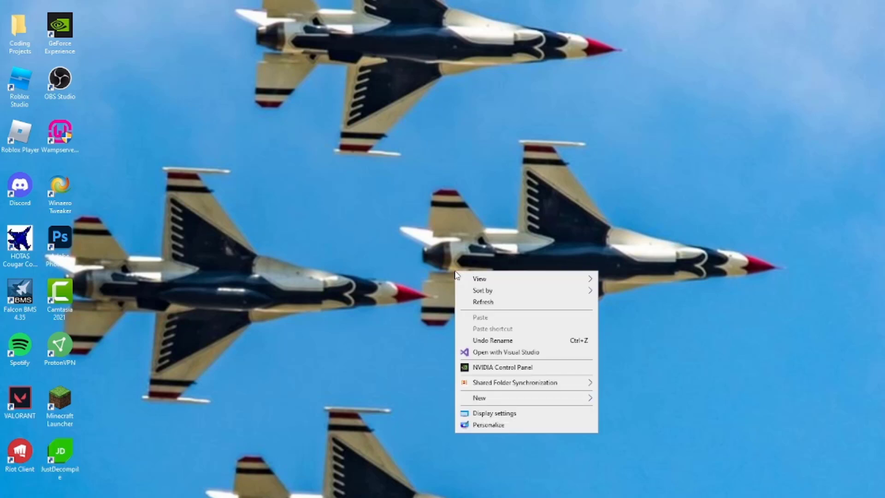
left_click(630, 402)
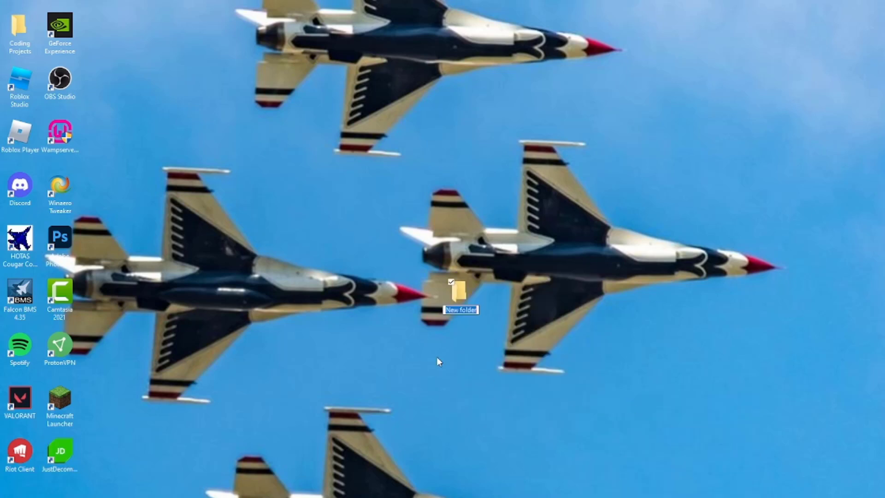
type("PDFnn")
type("Sploit")
key("Return")
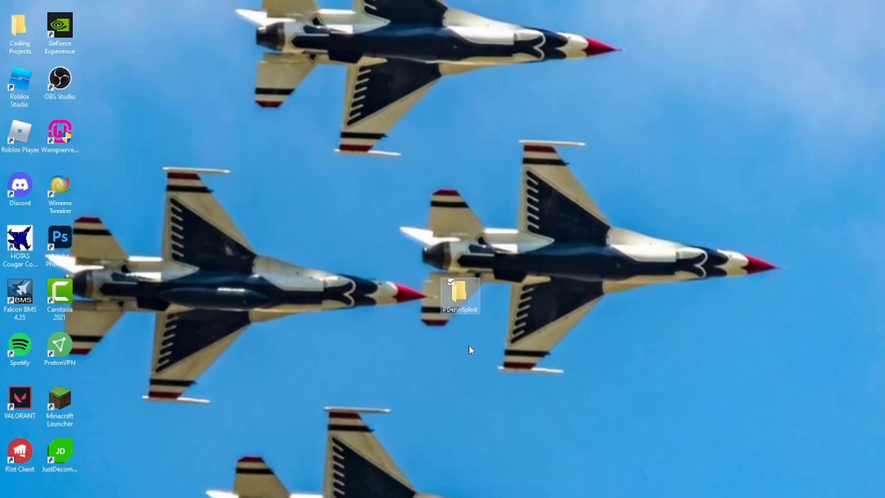
mouse_move(115, 36)
left_mouse_down()
mouse_move(109, 32)
mouse_move(505, 260)
left_mouse_up()
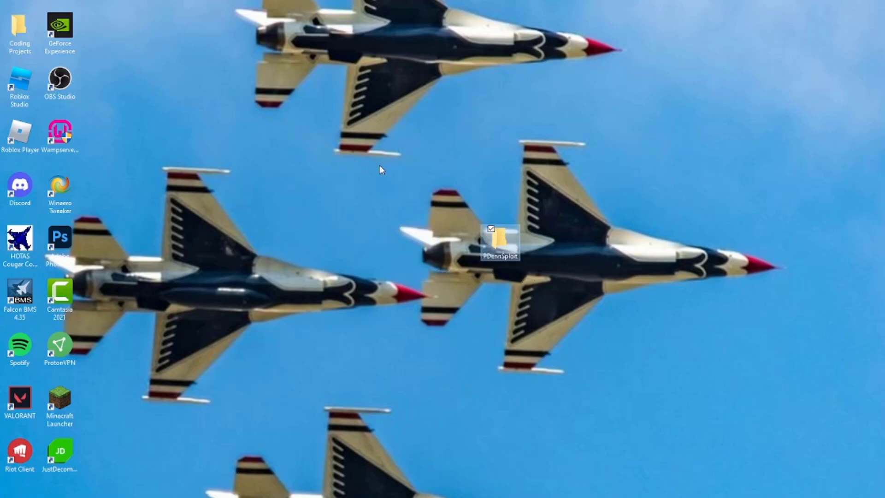
double_click(495, 247)
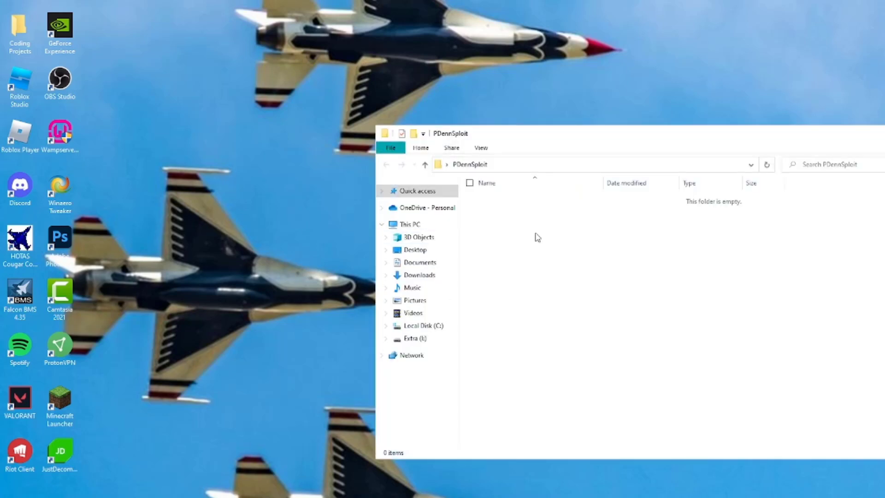
Create a nested PDennSploit folder inside it and open that folder.
right_click(545, 297)
mouse_move(569, 445)
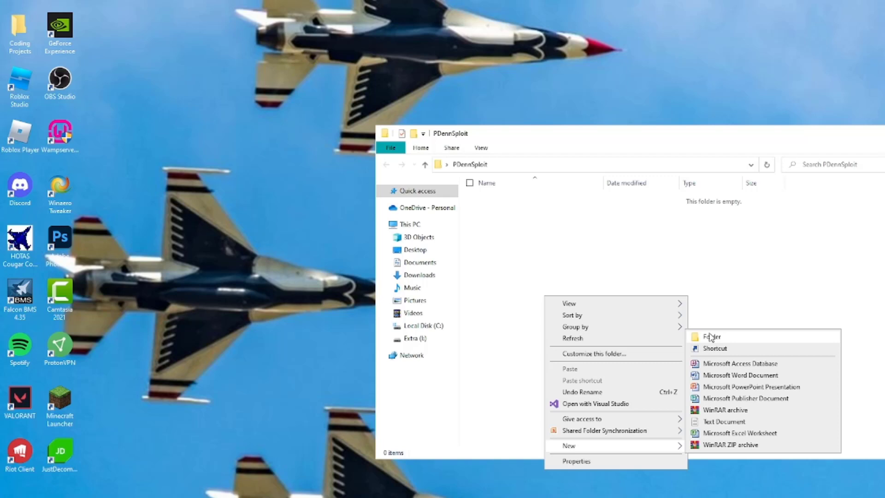
left_click(710, 337)
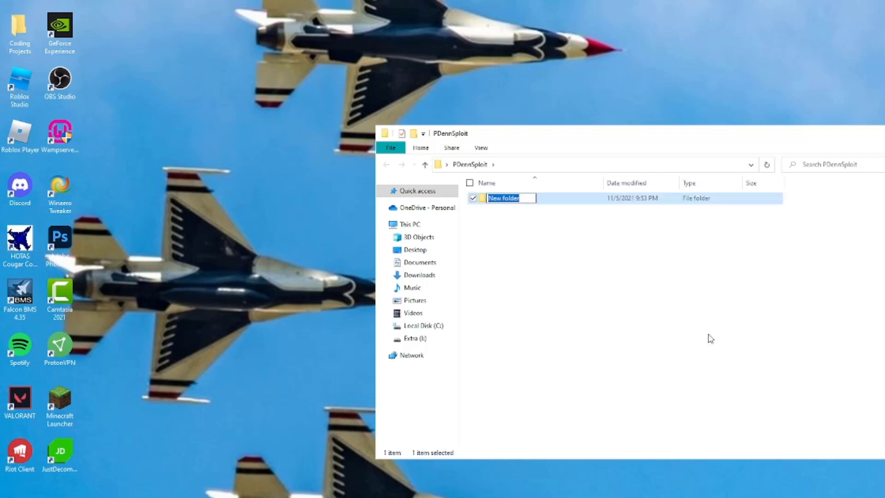
type("PDennSp")
type("loit")
key("Return")
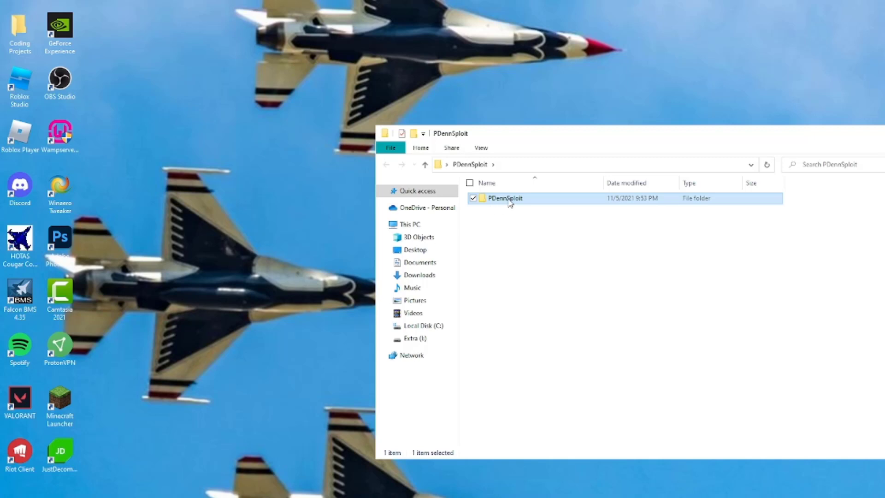
double_click(509, 203)
Create a third nested PDennSploit folder, open the empty innermost one, and move the window aside.
right_click(545, 307)
mouse_move(569, 453)
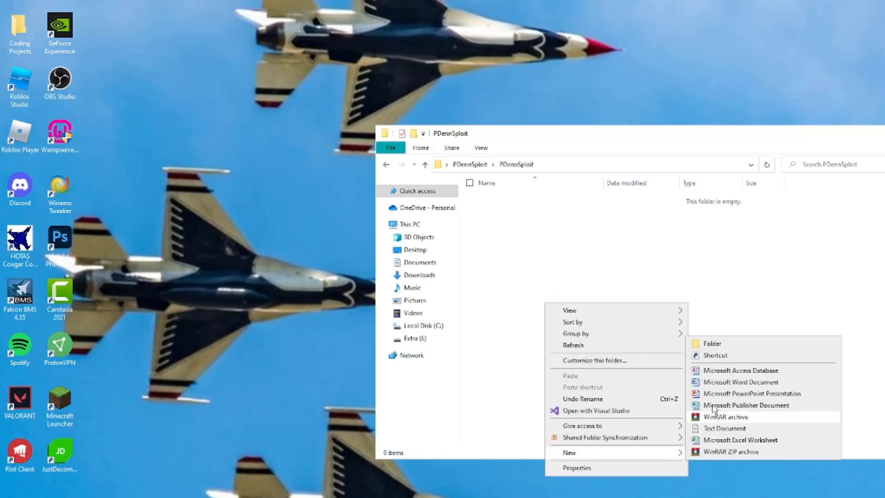
left_click(713, 344)
type("PDenn")
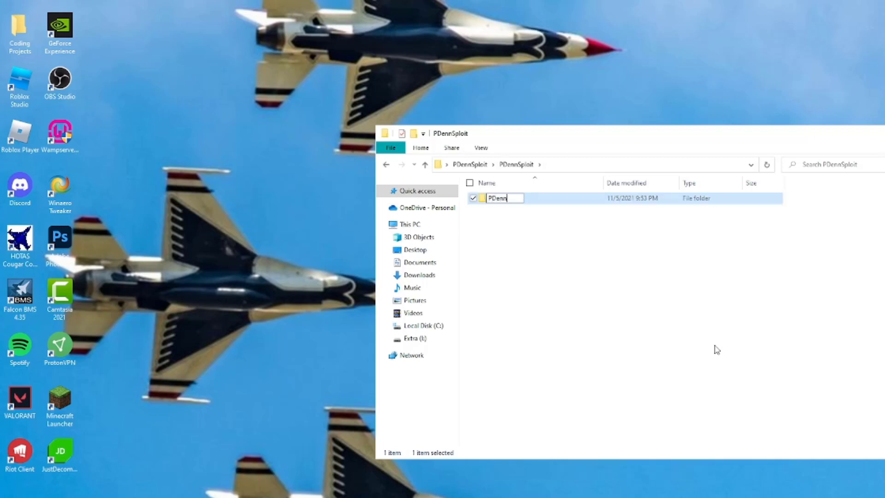
type("Sploit")
key("Return")
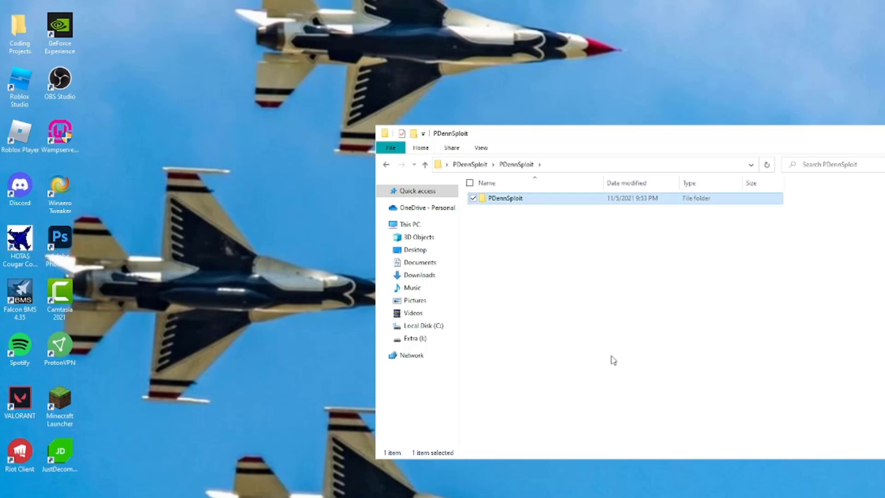
left_click(538, 303)
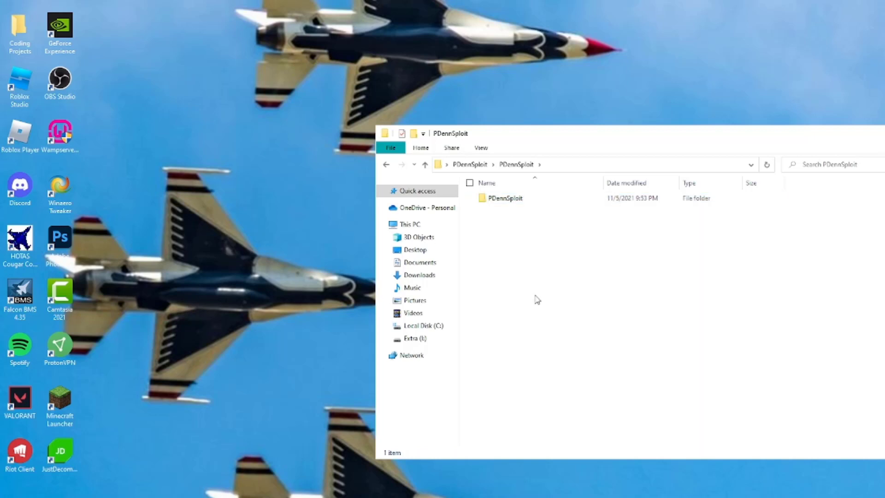
double_click(510, 199)
mouse_move(565, 134)
left_mouse_down()
mouse_move(321, 88)
mouse_move(428, 136)
left_mouse_up()
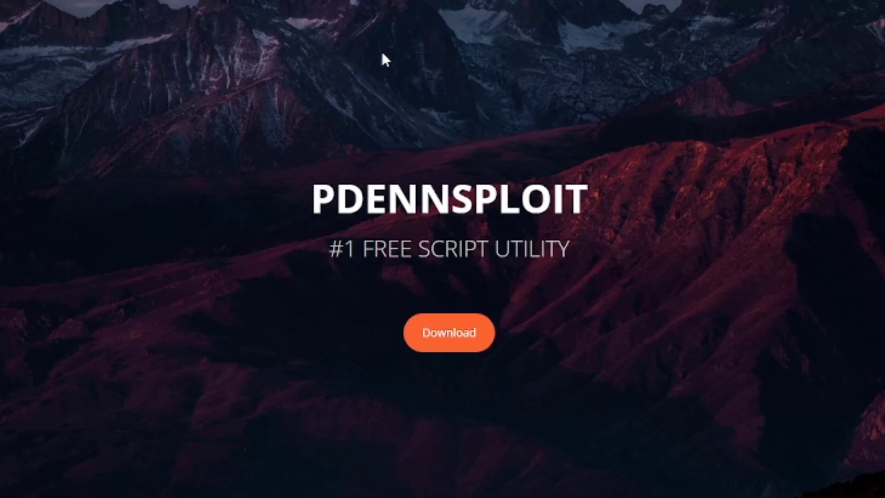
Browse the version details for the 1.3.5A, 8-3-21 and 1.4.9A releases on the download page.
left_click_drag(321, 202, 707, 181)
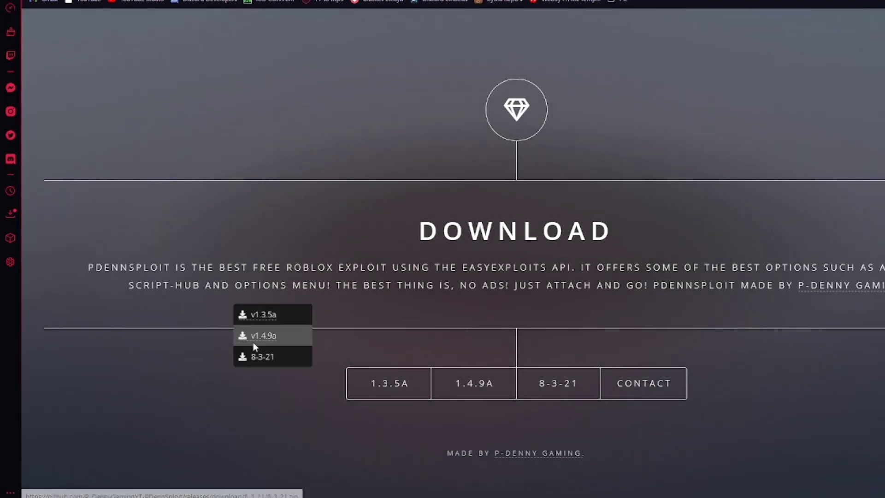
left_click(365, 392)
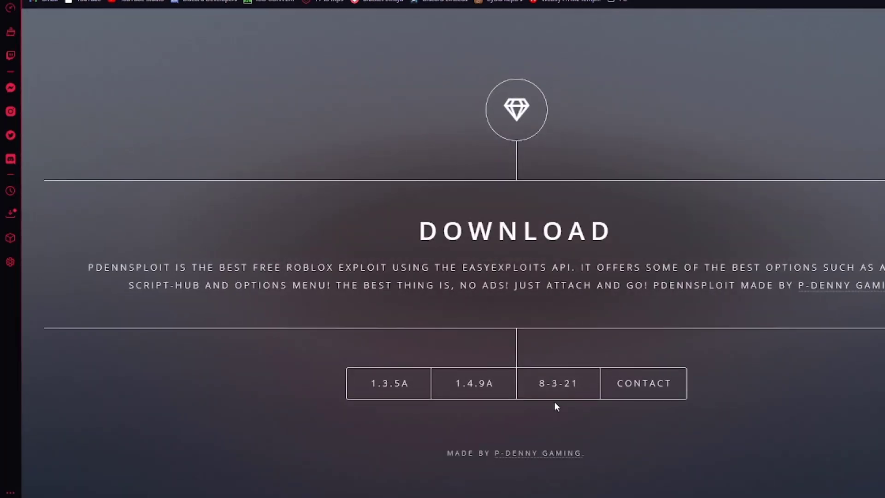
left_click(557, 392)
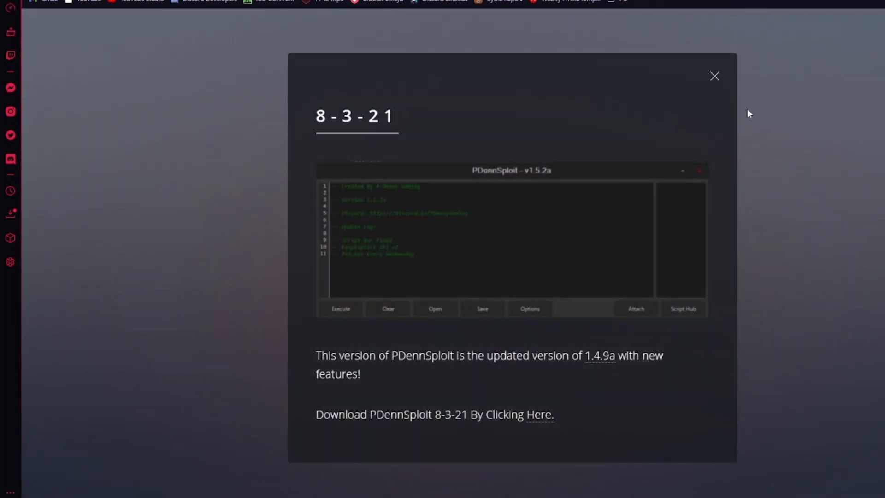
key("Escape")
left_click(470, 391)
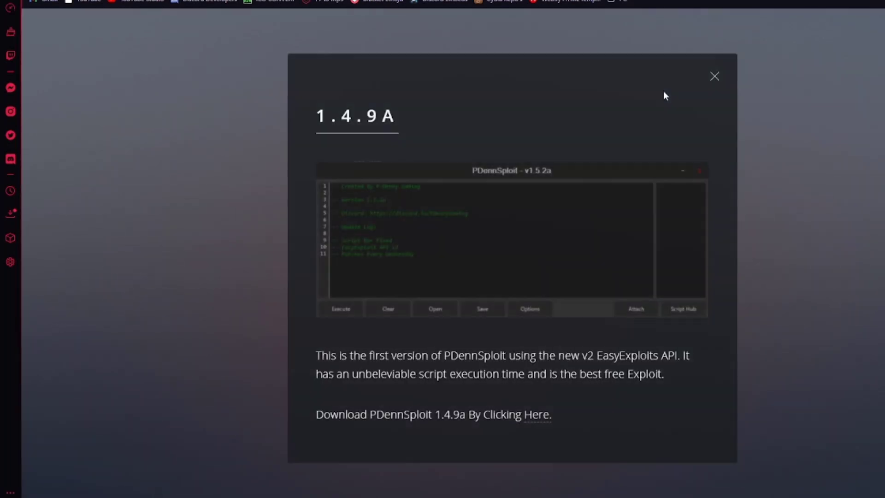
left_click(714, 78)
mouse_move(558, 384)
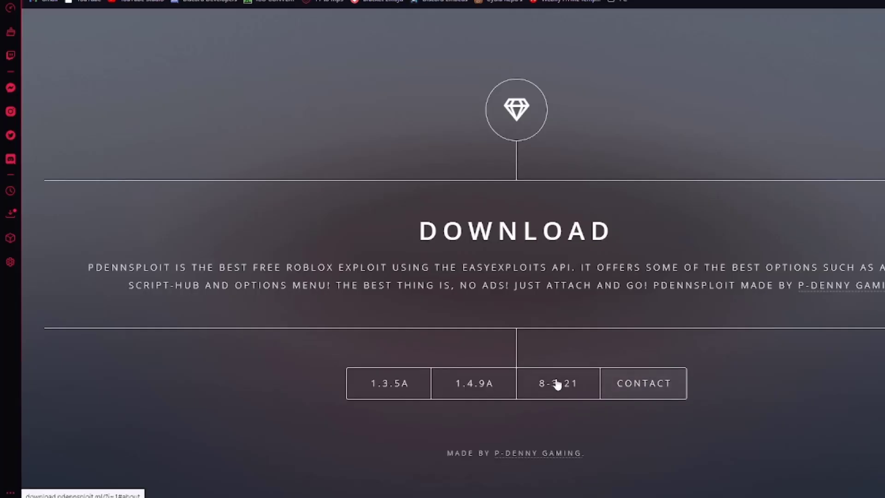
Follow the 8-3-21 details to the 1.4.9a reference and return to the 8-3-21 release details.
left_click(557, 383)
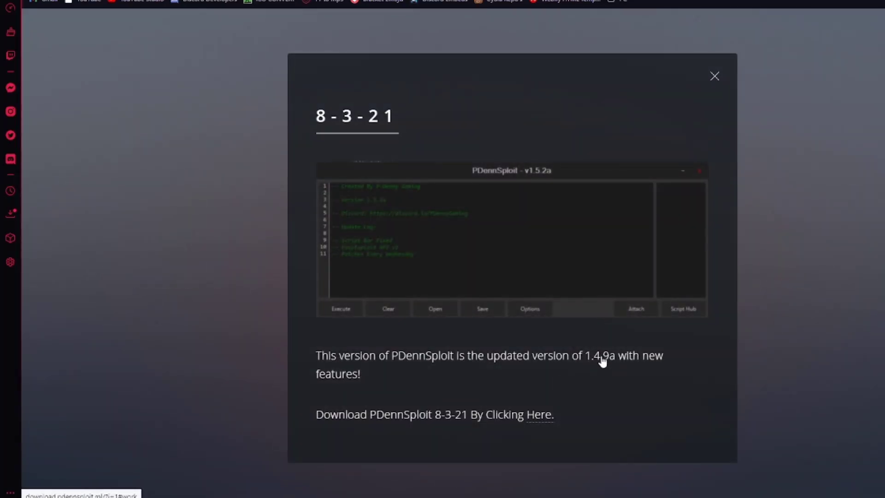
left_click(602, 360)
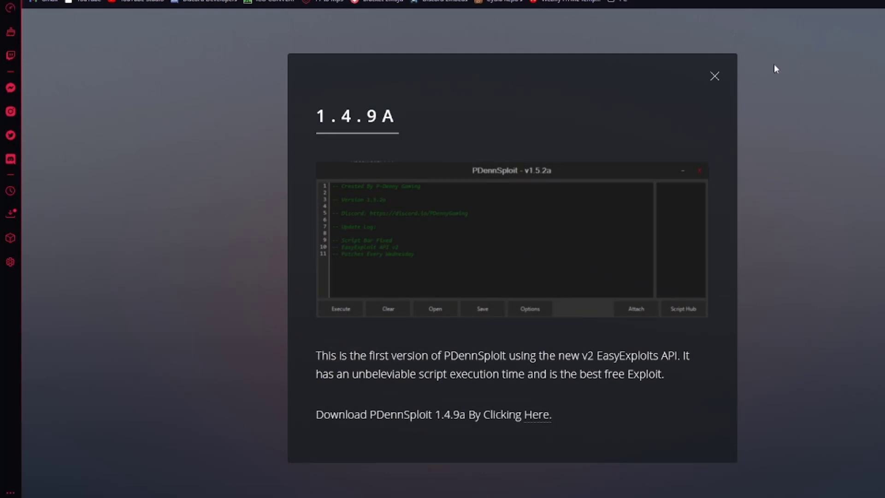
left_click(714, 77)
left_click(557, 381)
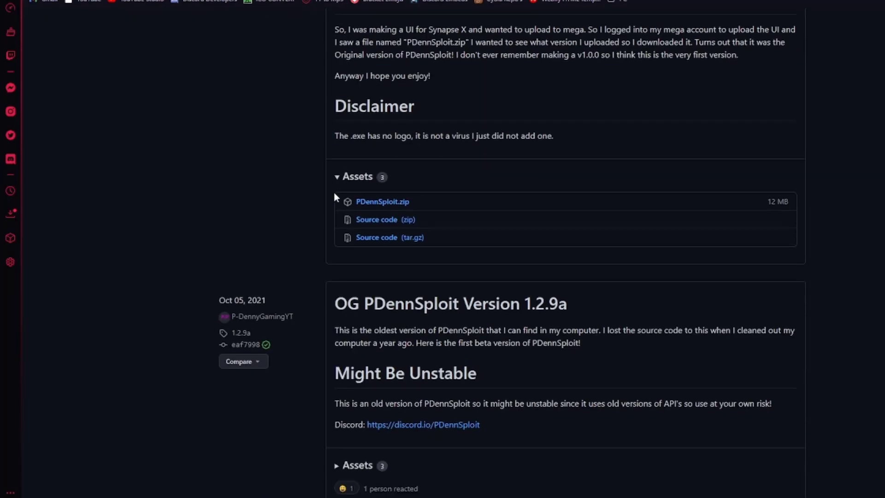
scroll(334, 193, "down", 5)
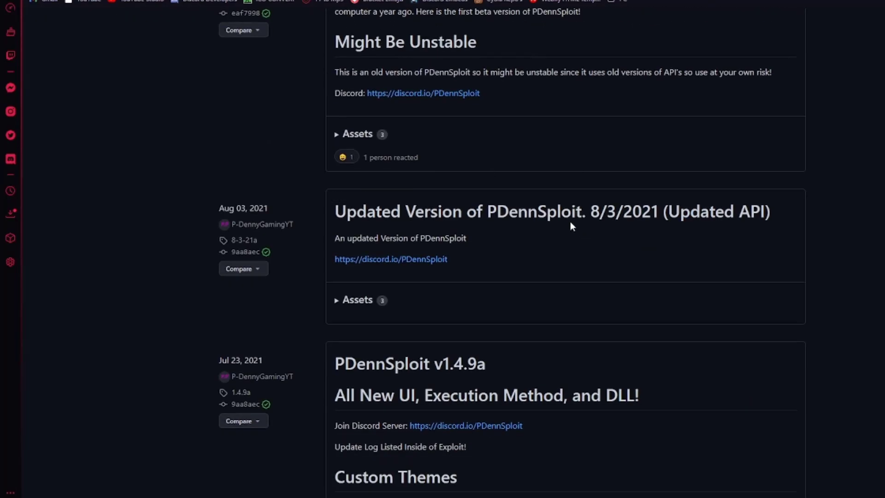
scroll(528, 215, "up", 4)
scroll(528, 215, "down", 5)
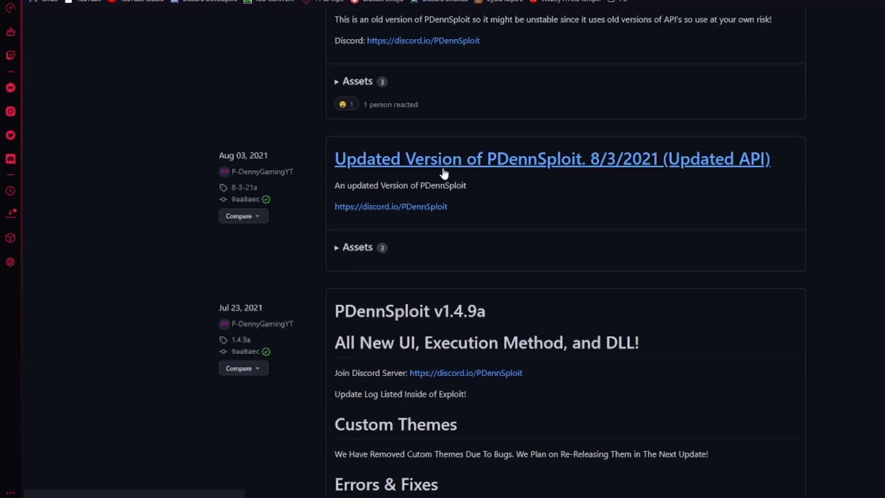
Expand the 8/3/2021 release assets and start downloading 8-3-21.zip.
left_click(374, 249)
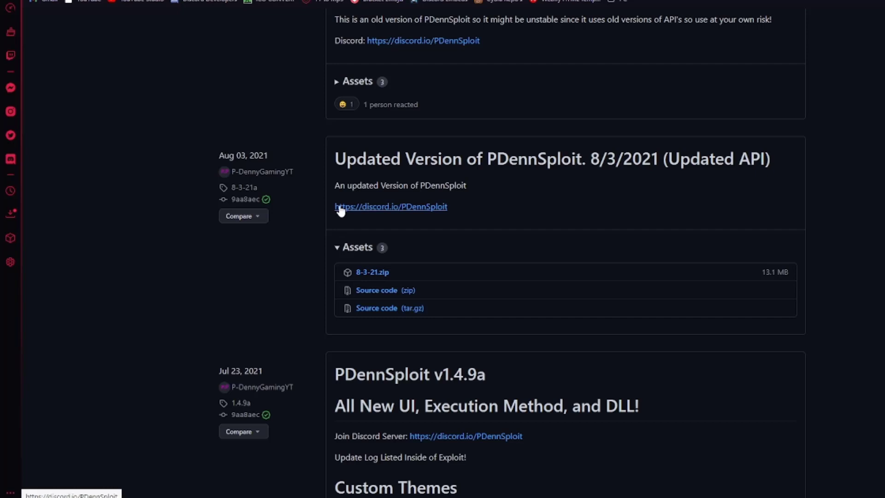
left_click(373, 275)
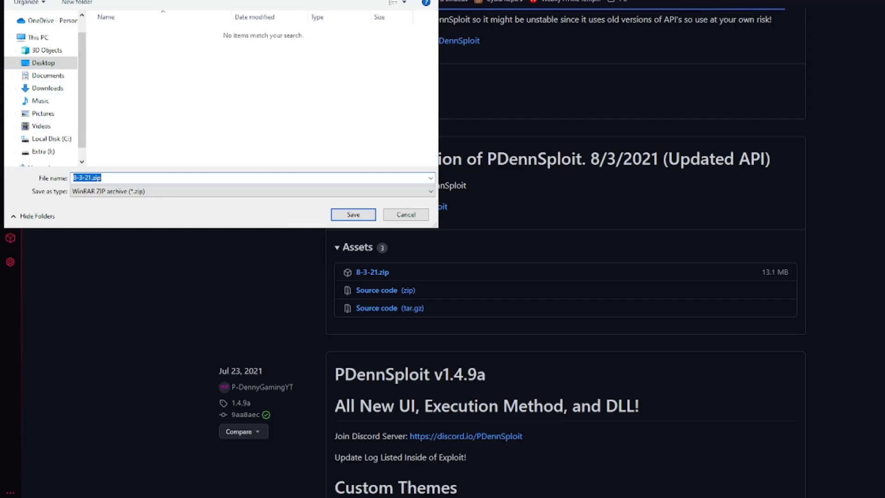
Save 8-3-21.zip into the nested Desktop PDennSploit folder and show it in Explorer.
double_click(131, 45)
left_click(135, 35)
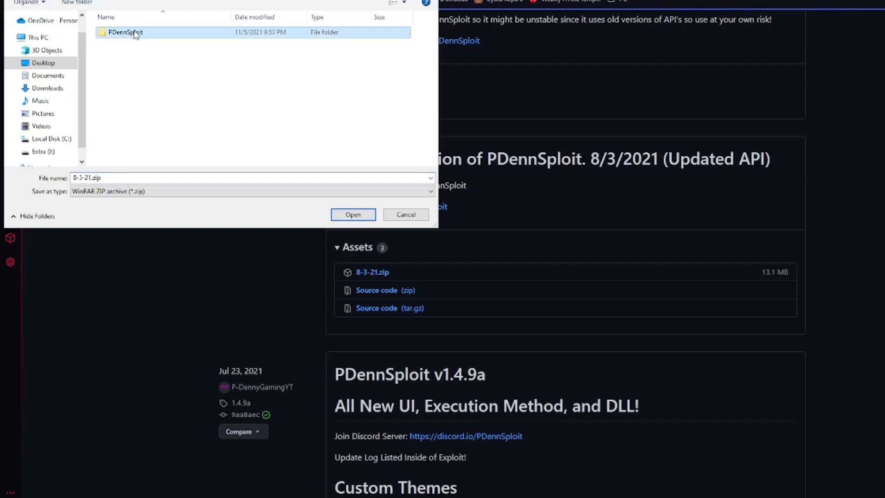
double_click(136, 35)
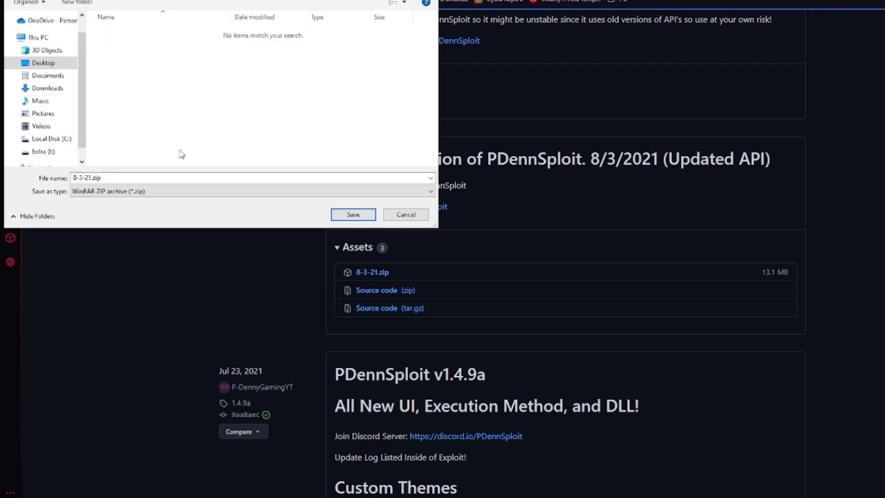
left_click(353, 216)
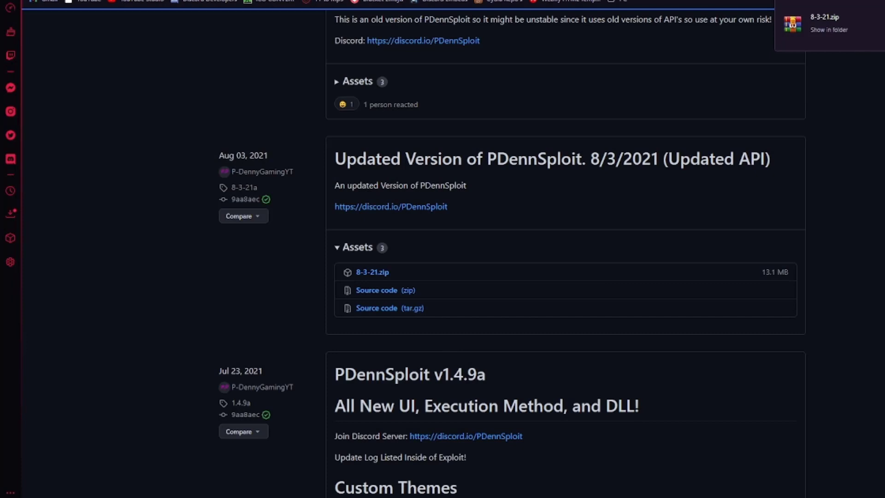
left_click(830, 29)
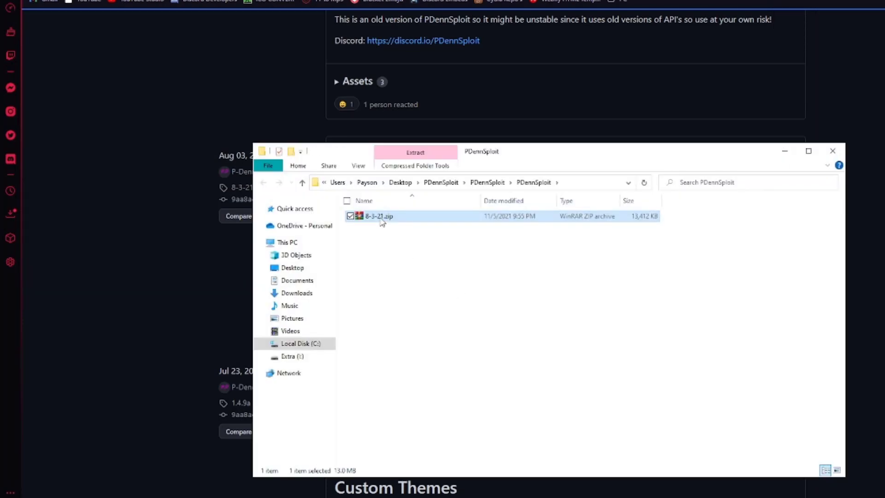
Extract 8-3-21.zip into the folder and answer the prompt to delete the archive.
right_click(380, 216)
left_click(424, 290)
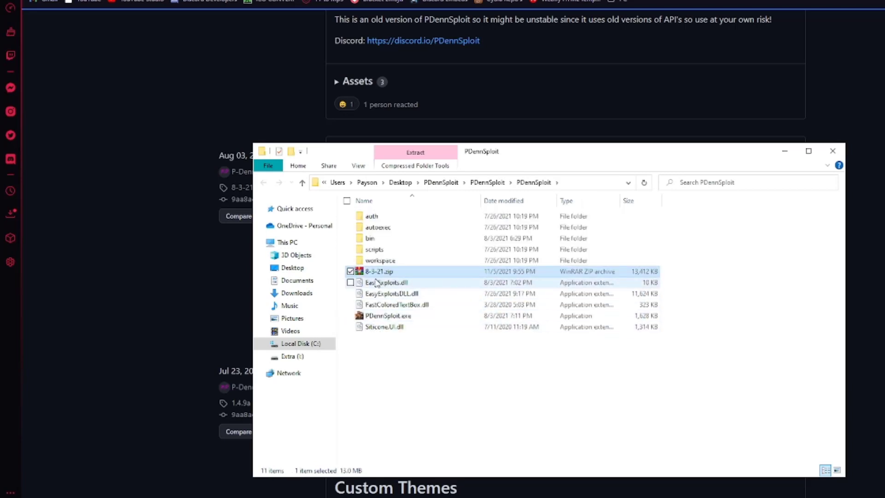
key("shift+Delete")
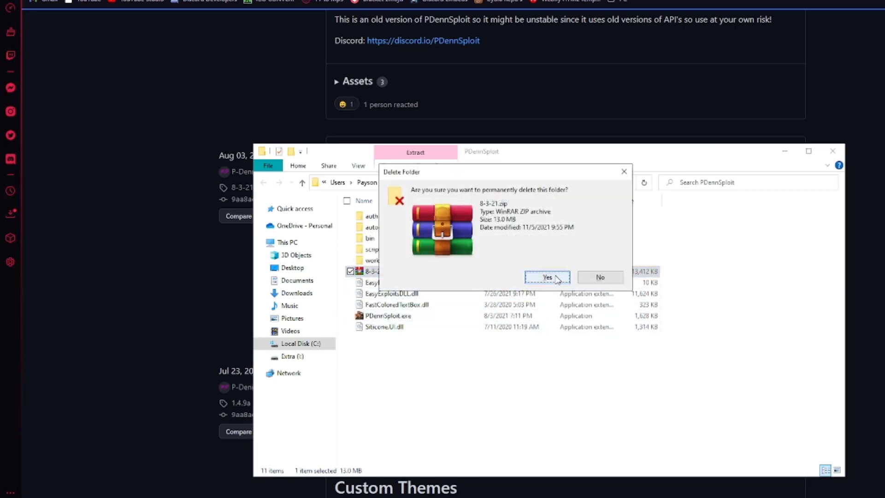
left_click(557, 279)
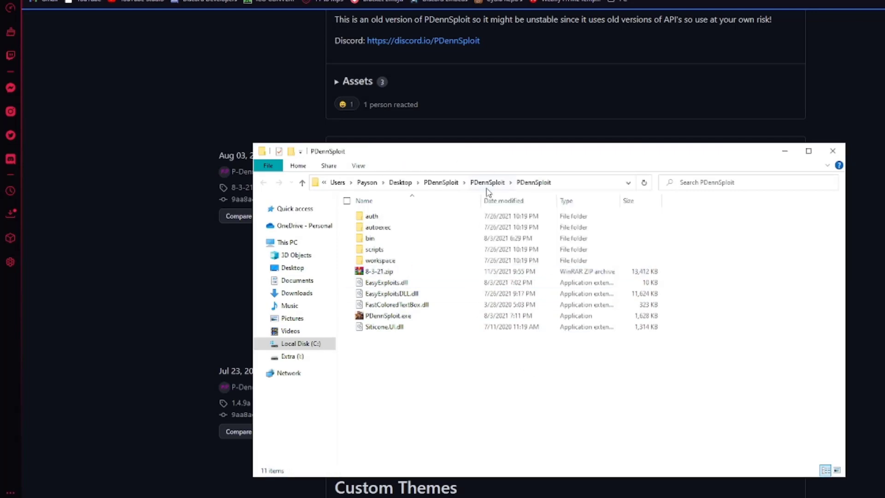
Create a new folder named WinRAR inside the outer Desktop PDennSploit folder.
left_click(487, 182)
right_click(469, 289)
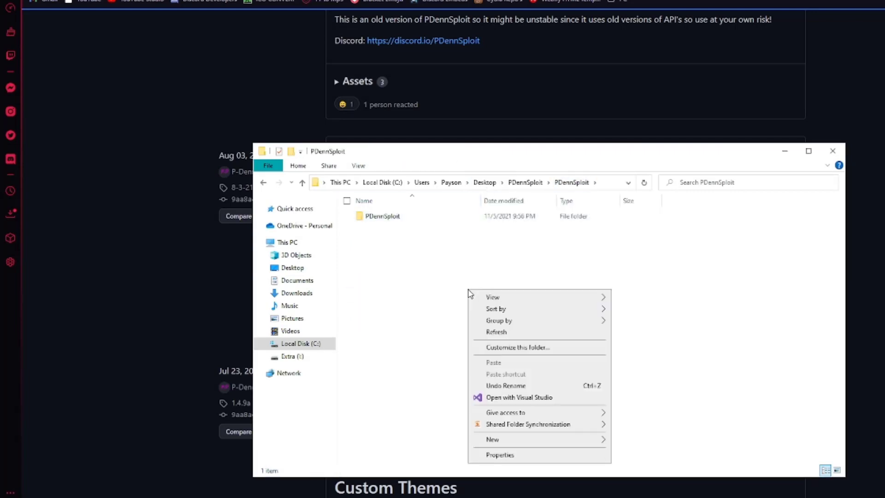
left_click(484, 183)
double_click(388, 229)
right_click(437, 329)
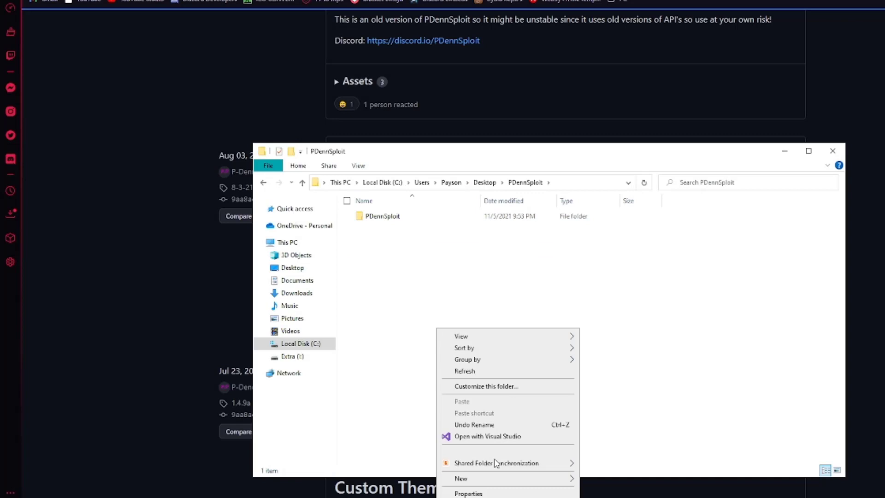
left_click(600, 369)
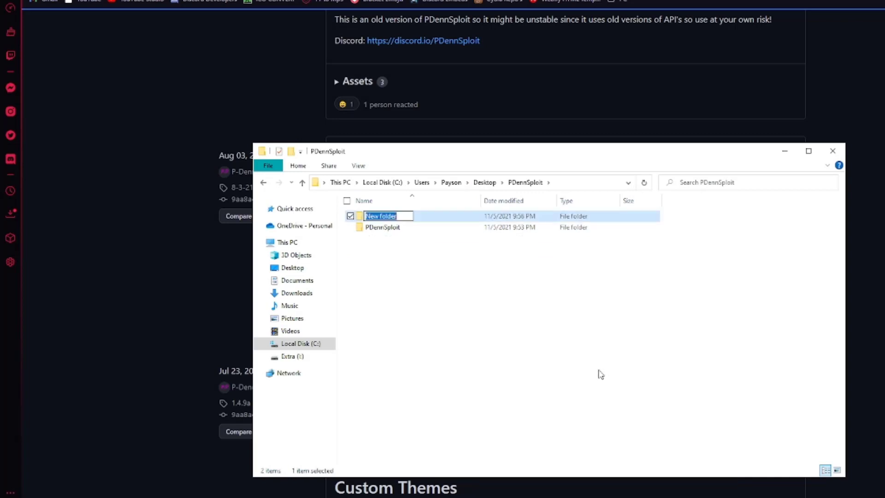
type("WinRAR")
key("Return")
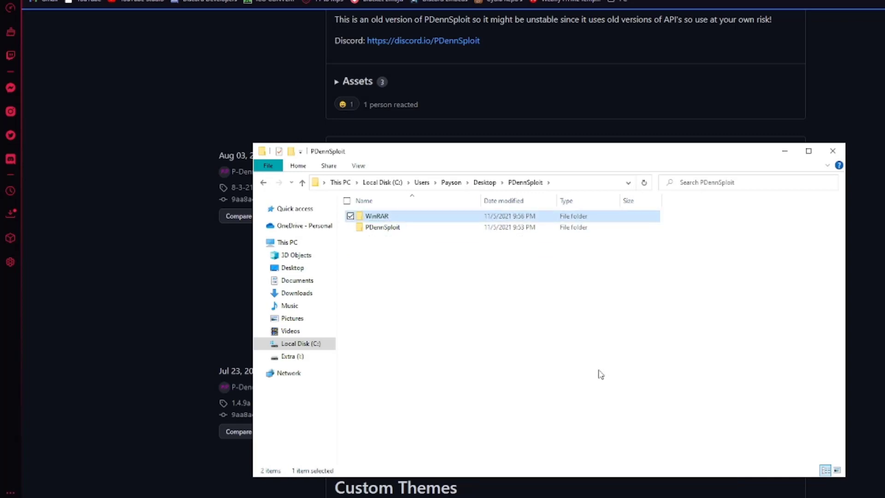
Move the 8-3-21.zip archive out of the extracted folder into the WinRAR folder.
double_click(397, 228)
left_click(394, 221)
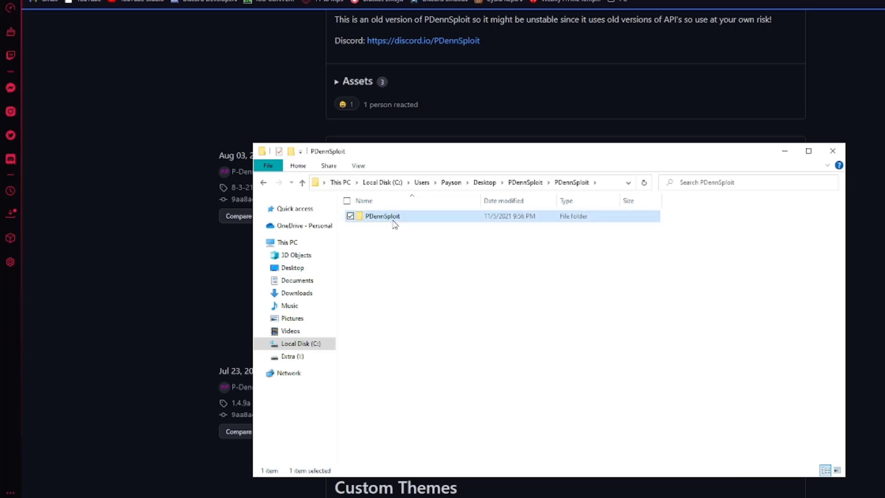
double_click(394, 222)
left_click(385, 272)
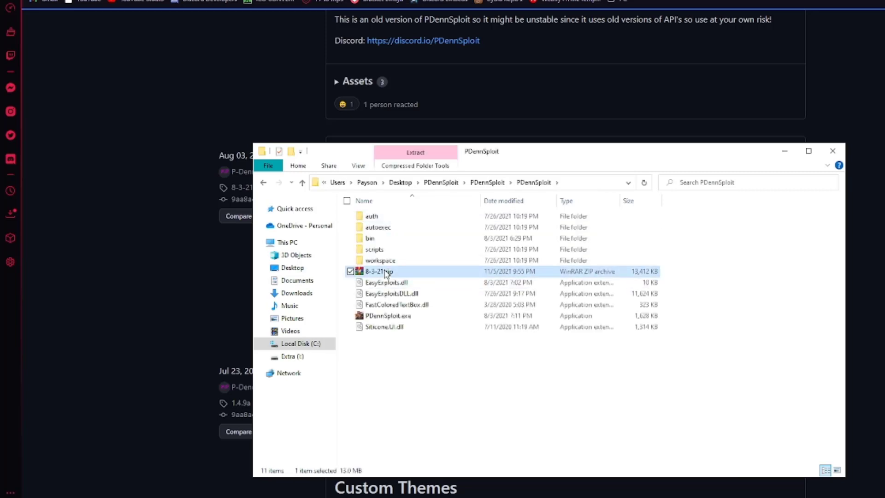
left_click_drag(384, 271, 440, 183)
left_click(440, 182)
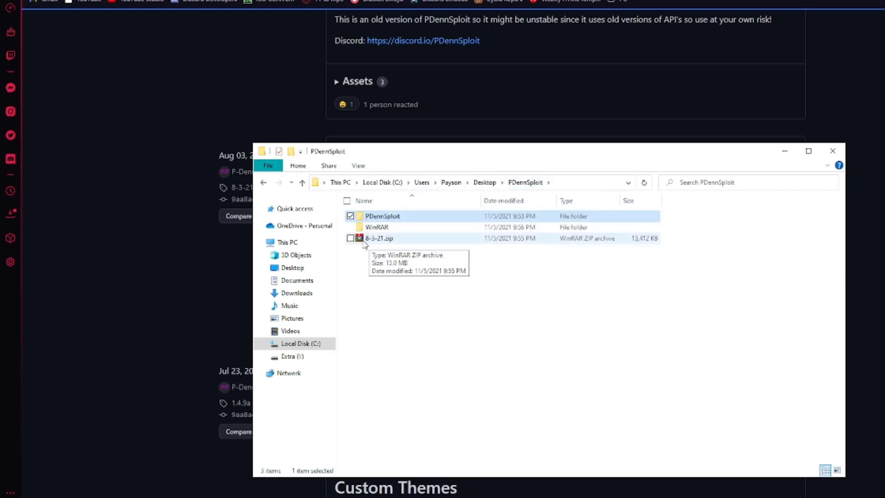
left_click_drag(361, 242, 377, 227)
Return to the extracted files and select the PDennSploit application.
double_click(385, 217)
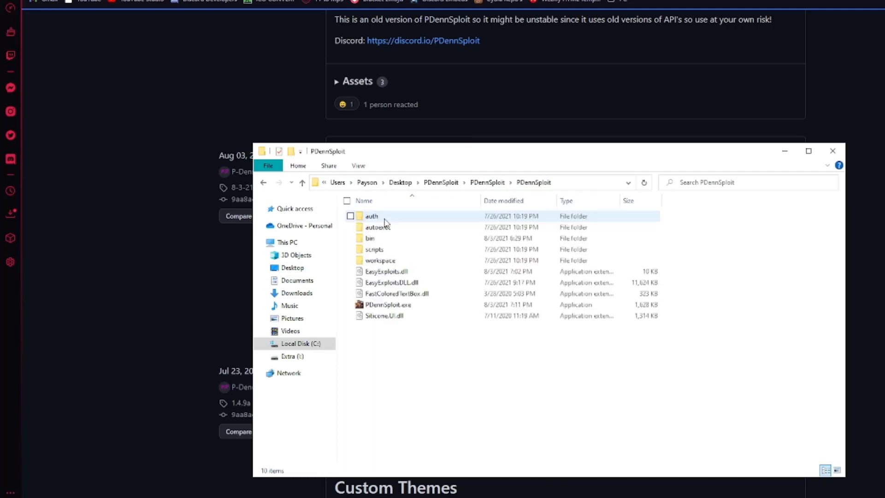
left_click(400, 307)
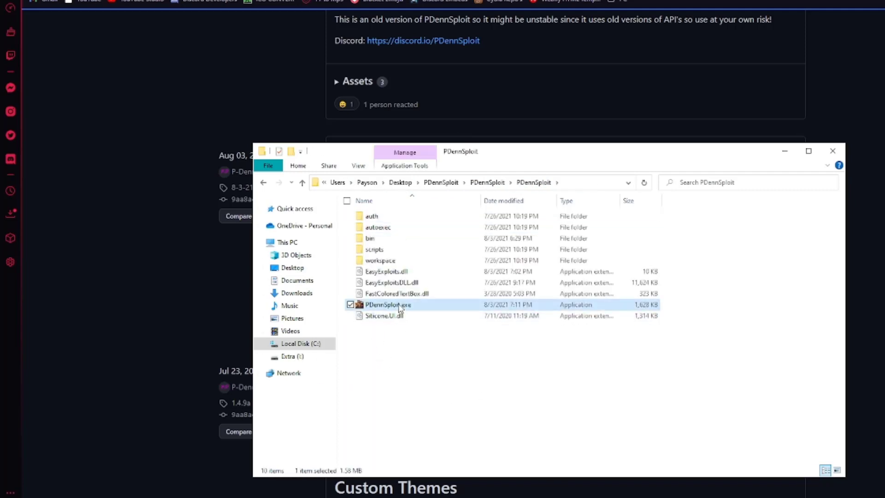
Launch PDennSploit.exe, clear its default update-log script, and bring Explorer forward.
double_click(400, 307)
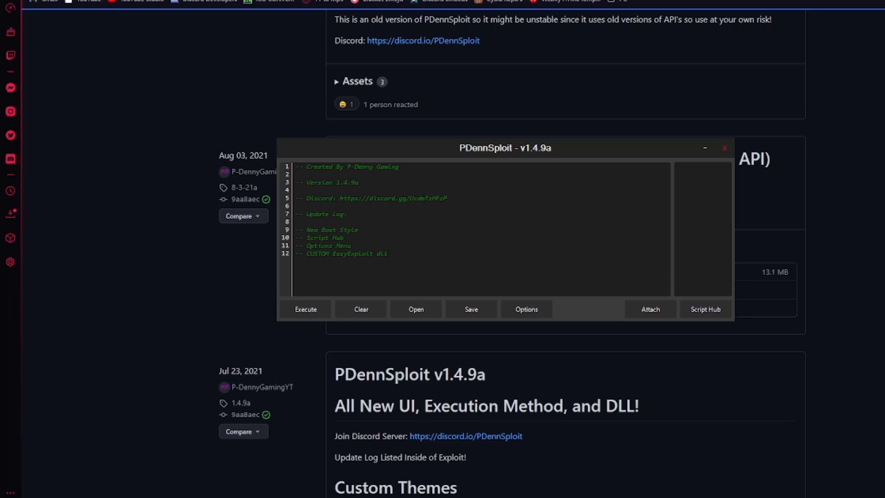
left_click(370, 315)
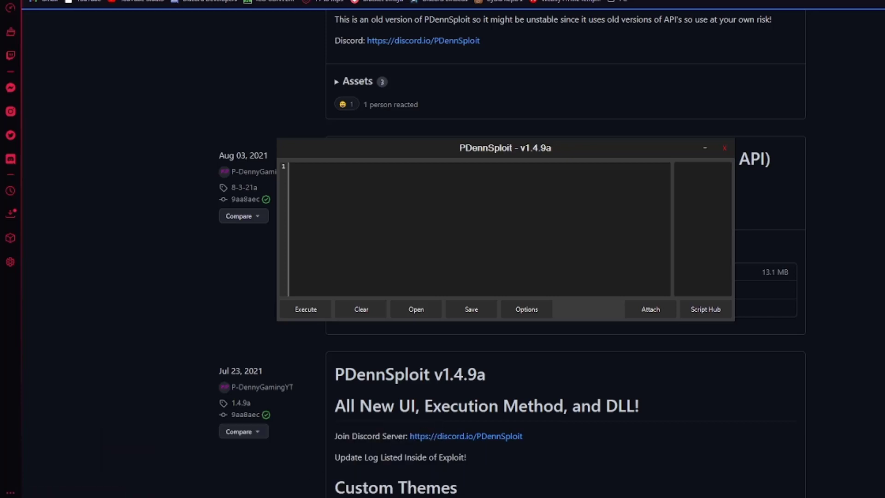
left_click(269, 463)
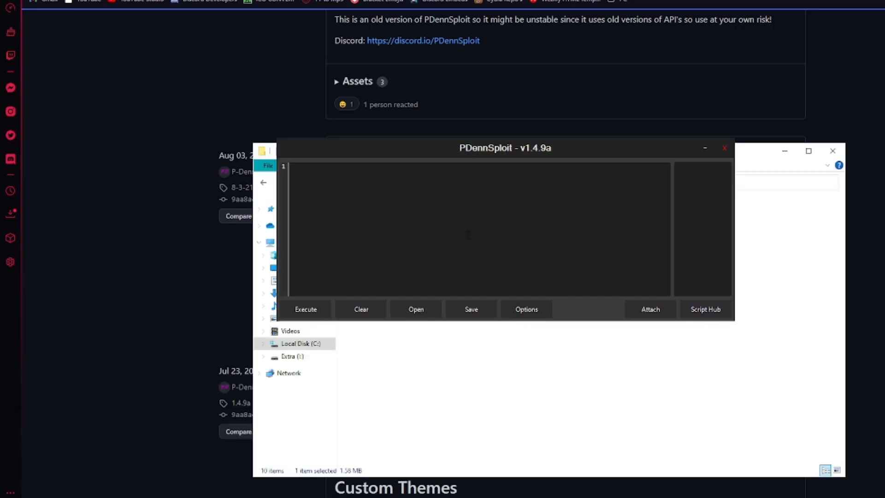
left_click_drag(487, 147, 505, 404)
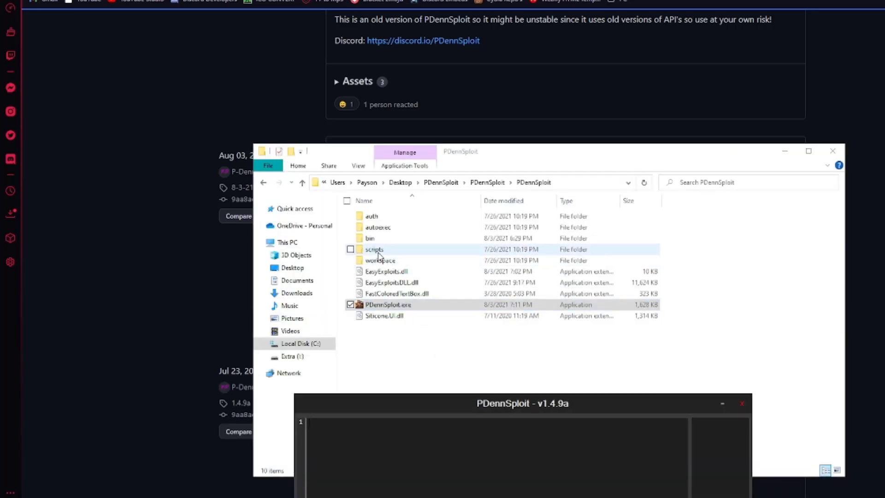
left_click(379, 251)
double_click(378, 250)
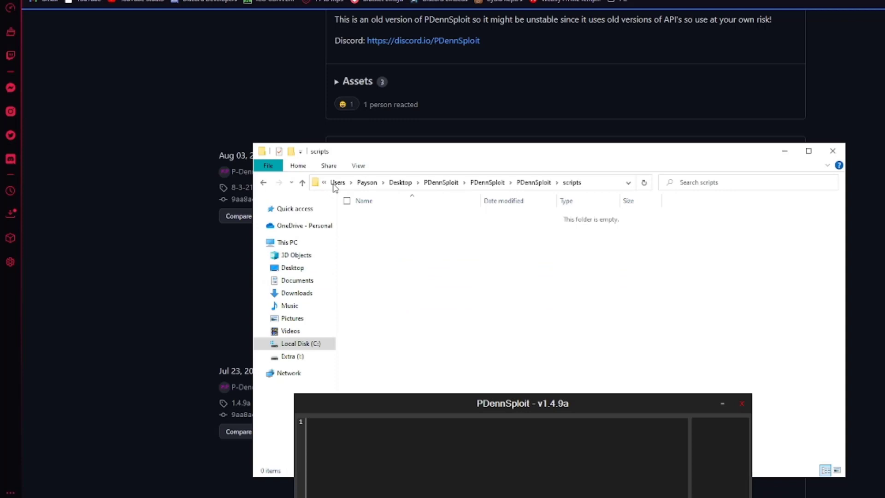
left_click(263, 182)
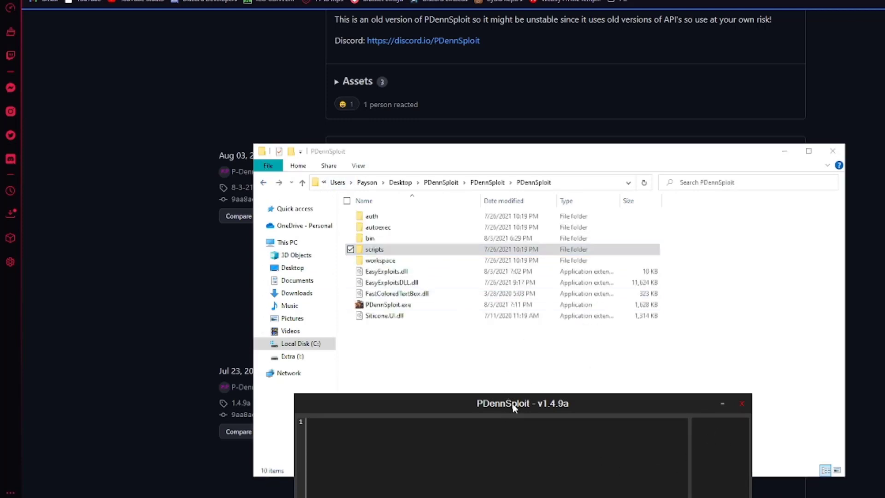
Write print('Hello! This is the tutorial for PDennSploit Download') and begin a new line below it.
mouse_move(515, 406)
left_mouse_down()
mouse_move(513, 214)
mouse_move(532, 177)
left_mouse_up()
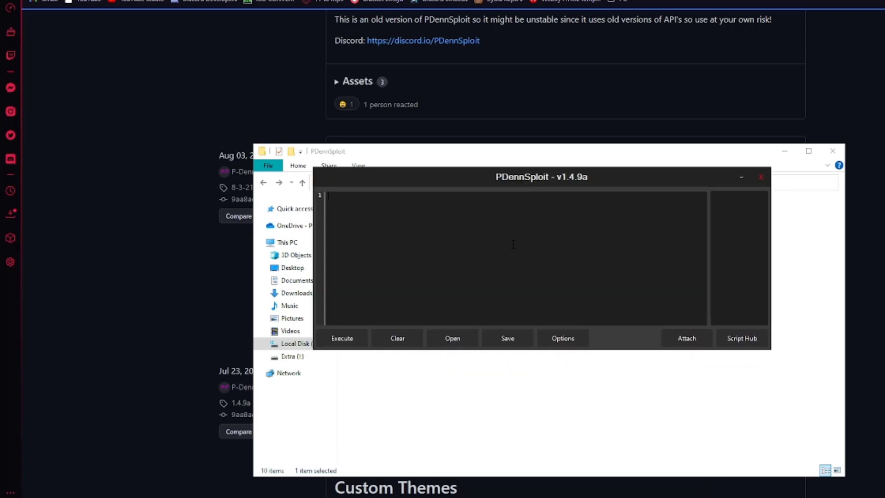
type("print(")
type("')")
key("Left")
key("Left")
type("Hello")
type("!")
key("BackSpace")
type("i the tut")
type("orial for PDenn")
type("loit")
type(" :D")
key("BackSpace")
key("BackSpace")
type("Download")
type("s")
left_click(574, 197)
key("Return")
type("1")
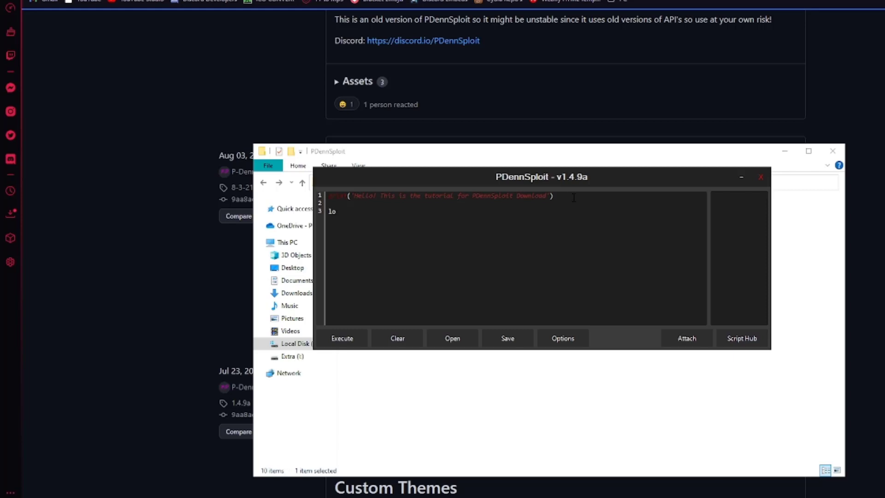
Clear the greeting script and paste the long obfuscated script into the editor.
left_click(398, 340)
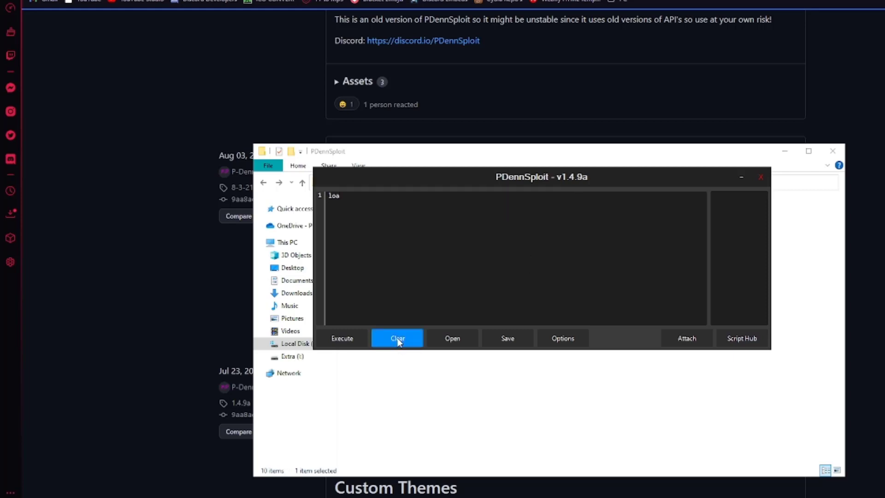
type("string")
key("BackSpace")
key("BackSpace")
key("BackSpace")
key("BackSpace")
key("BackSpace")
key("BackSpace")
key("ctrl+v")
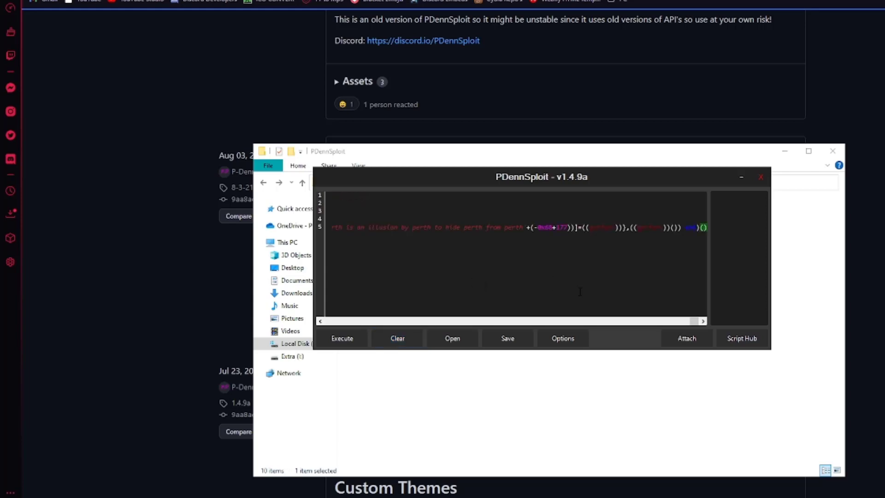
left_click_drag(693, 320, 435, 321)
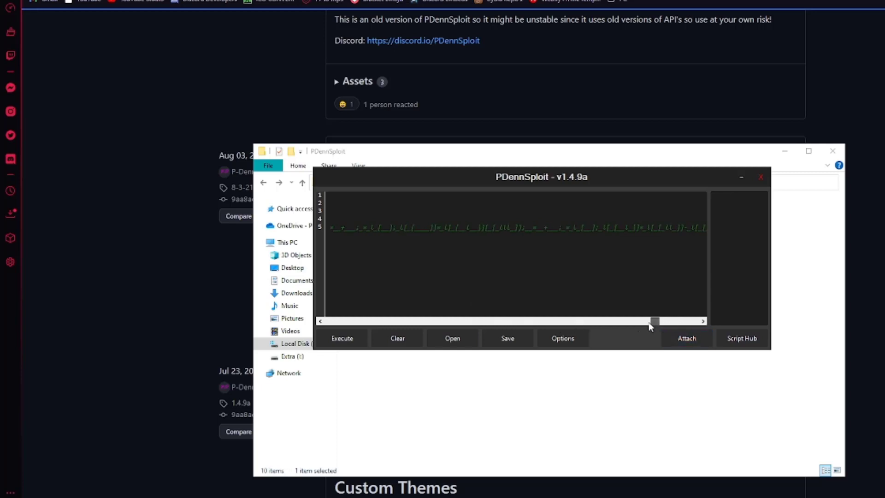
Scroll along the single long line of the pasted script with the horizontal scrollbar.
left_click(337, 323)
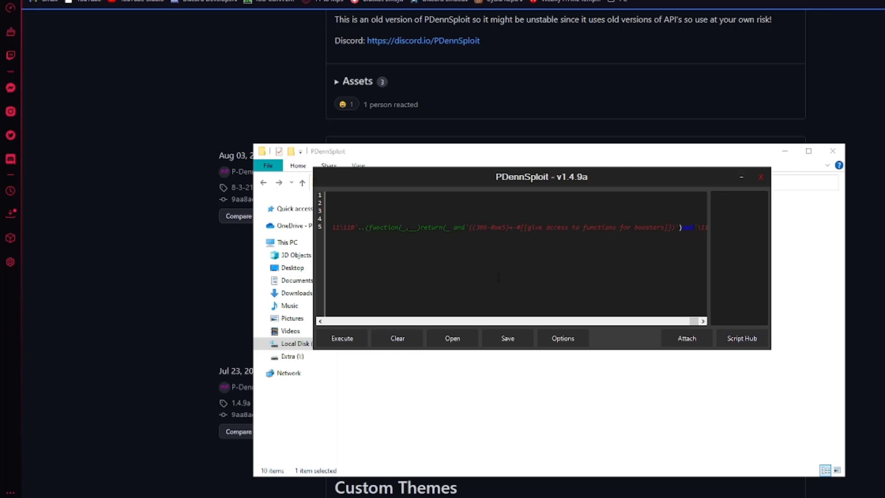
left_click_drag(695, 322, 334, 338)
left_click(318, 321)
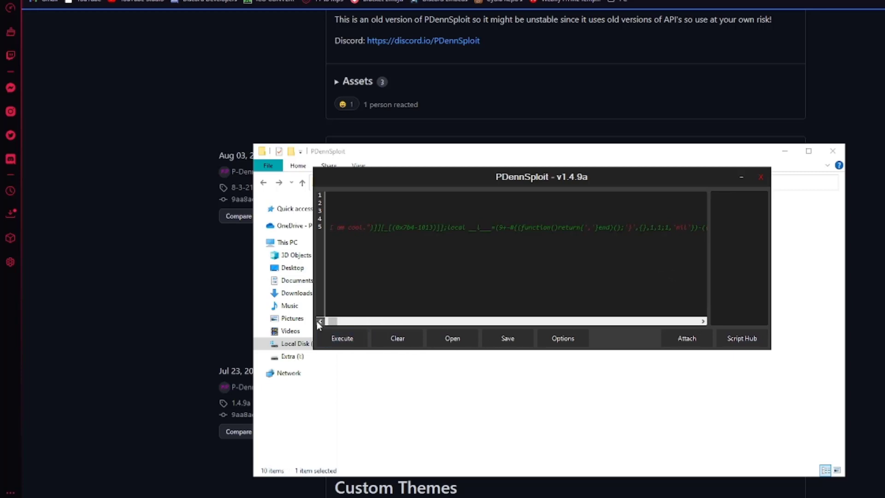
left_click(317, 321)
Clear the pasted script, erase test letters, write 'Awesome Script Here!!!' and select it all.
left_click(399, 343)
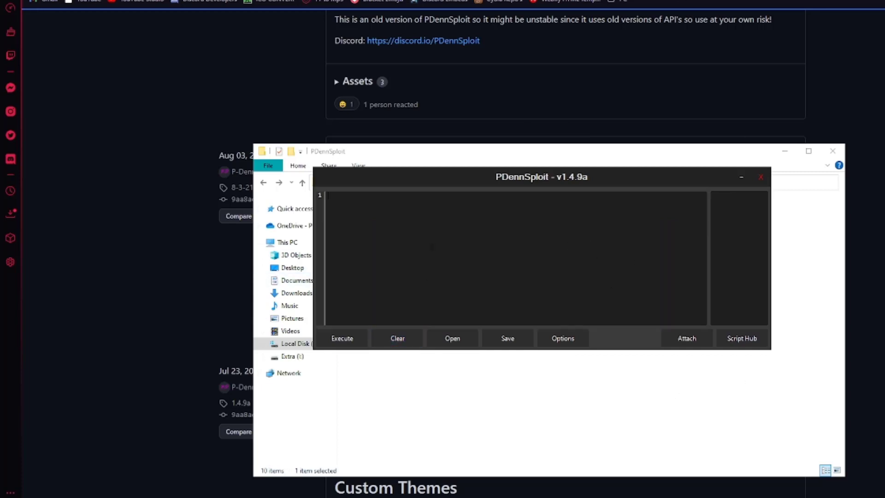
type("asdfsdfsadfasdf")
type("aswdfasdf")
key("BackSpace")
key("BackSpace")
key("BackSpace")
key("BackSpace")
key("BackSpace")
key("BackSpace")
key("BackSpace")
key("BackSpace")
type("rin")
key("BackSpace")
key("BackSpace")
key("BackSpace")
key("BackSpace")
type("esome S")
type("cript")
key("ctrl+a")
Delete the selected 'Awesome Script Here!!!' line, leaving the editor empty.
key("BackSpace")
Load eHub.txt from Desktop > Synapse X > Synapse X > scripts into the editor.
left_click(456, 338)
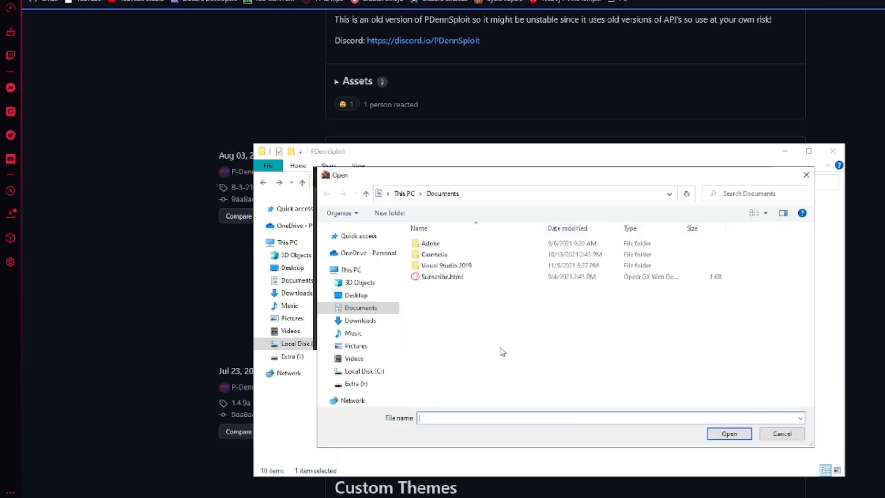
mouse_move(361, 308)
left_click(356, 295)
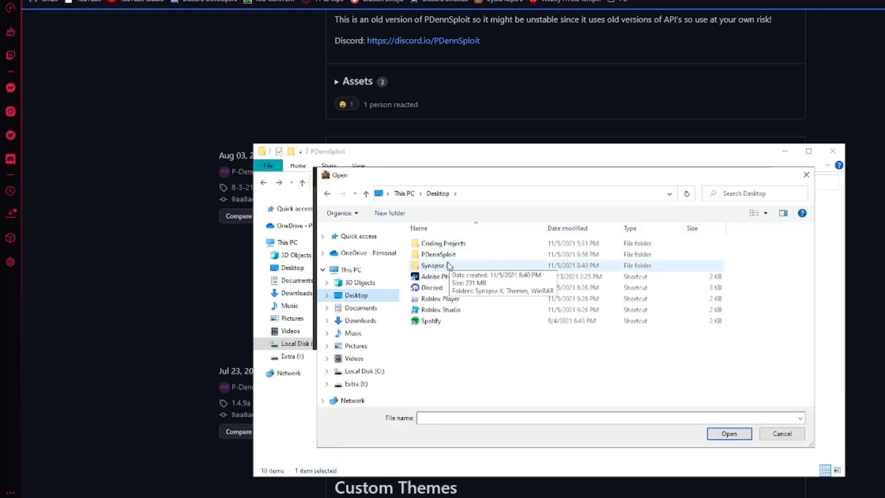
double_click(448, 265)
double_click(443, 244)
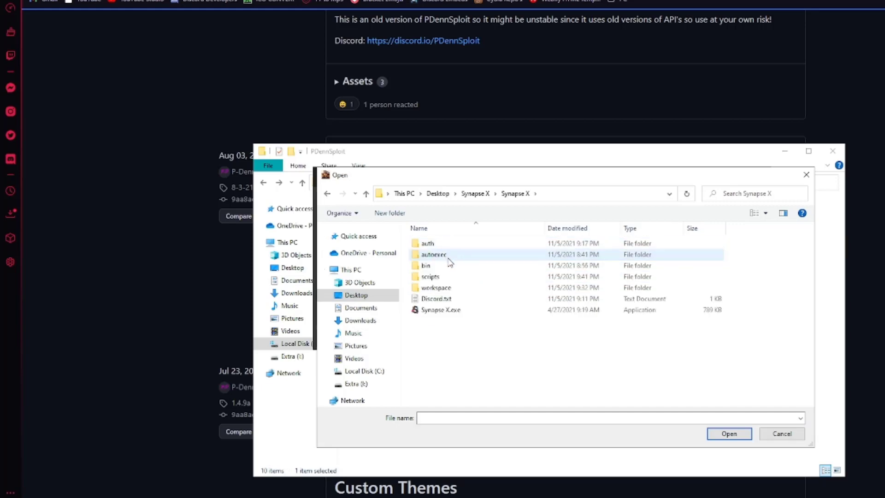
double_click(432, 276)
left_click(433, 244)
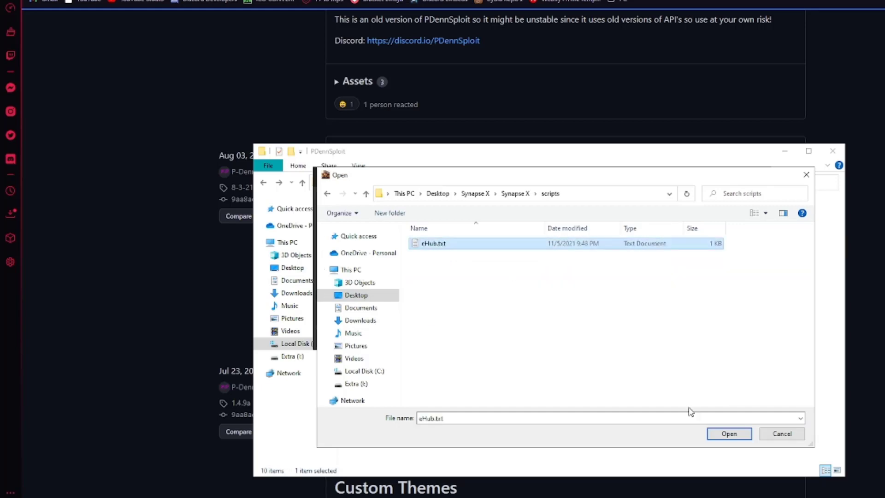
left_click(730, 437)
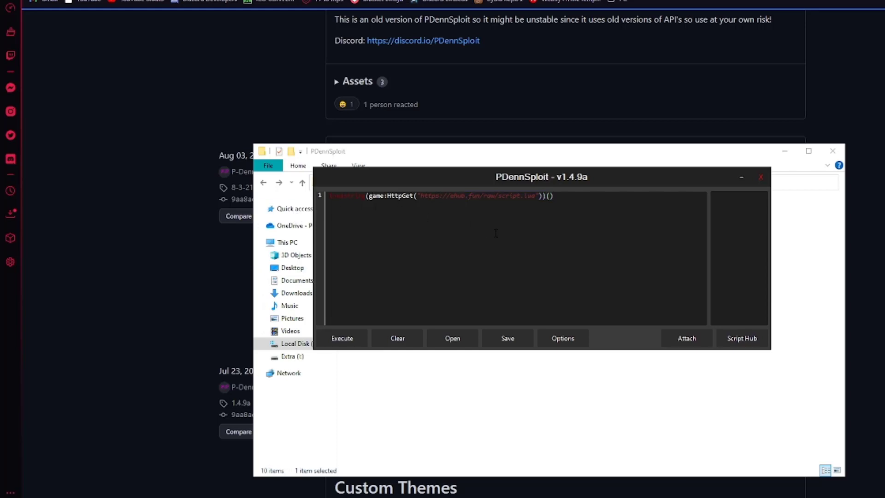
Delete the eHub script, write 'test script', abandon the Save As, and clear the editor.
key("ctrl+a")
key("BackSpace")
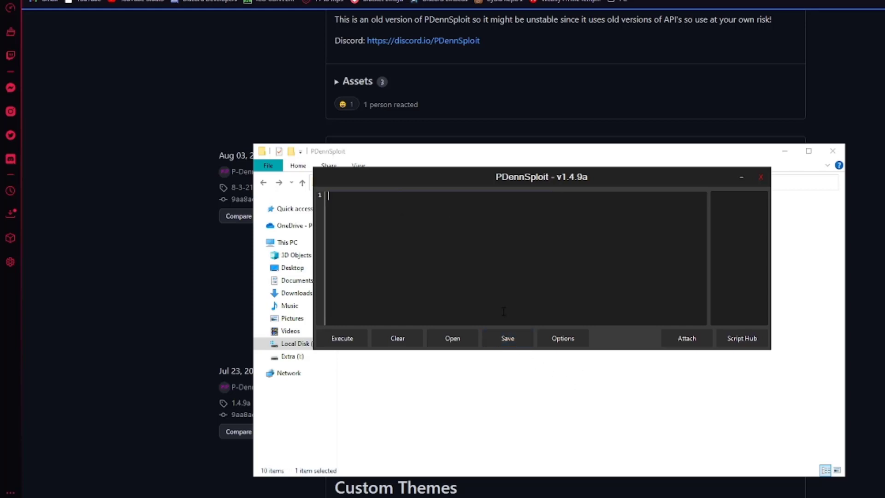
type("test")
type(" script")
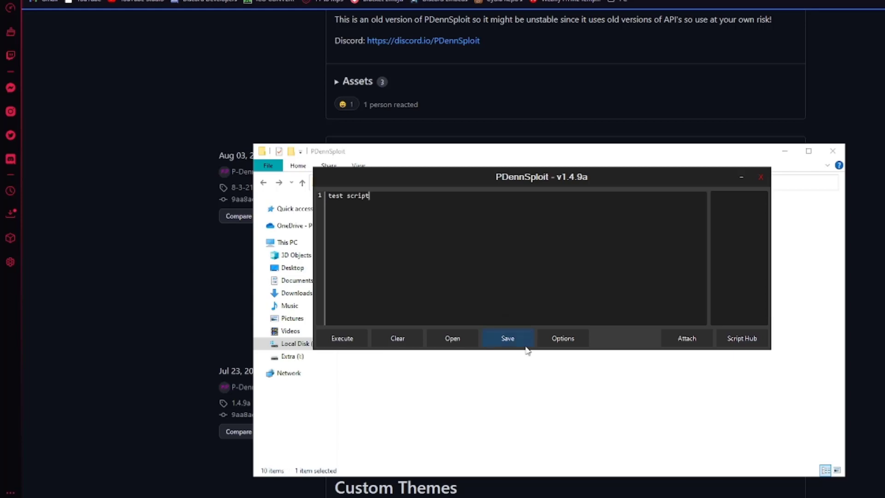
left_click(520, 344)
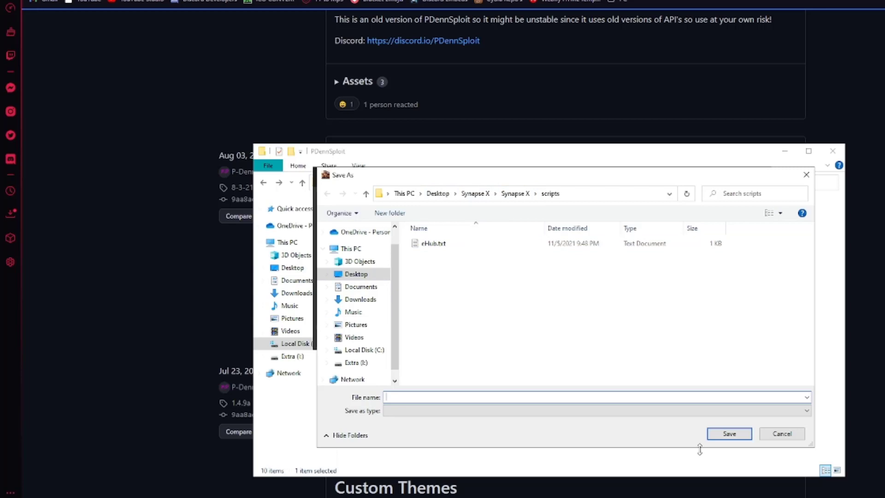
left_click(789, 437)
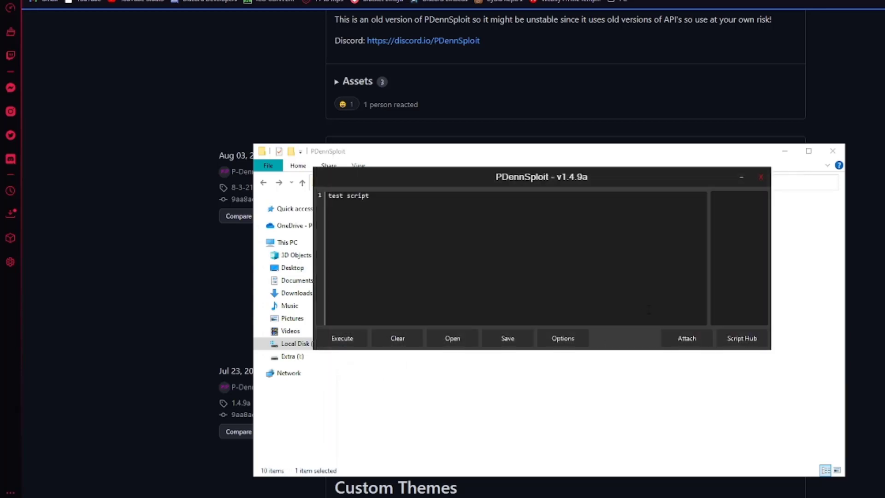
left_click(410, 338)
Drag the executor window lower and left over the PDennSploit folder window.
mouse_move(592, 172)
left_mouse_down()
mouse_move(510, 156)
mouse_move(630, 181)
mouse_move(531, 239)
left_mouse_up()
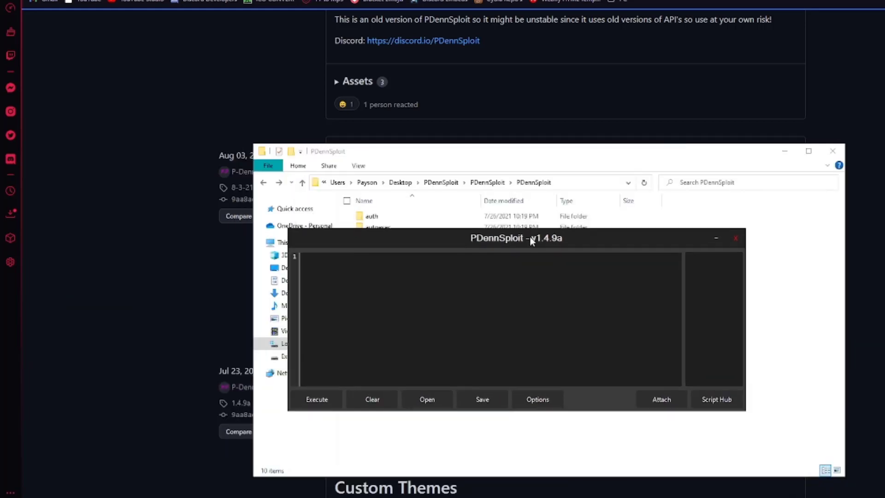